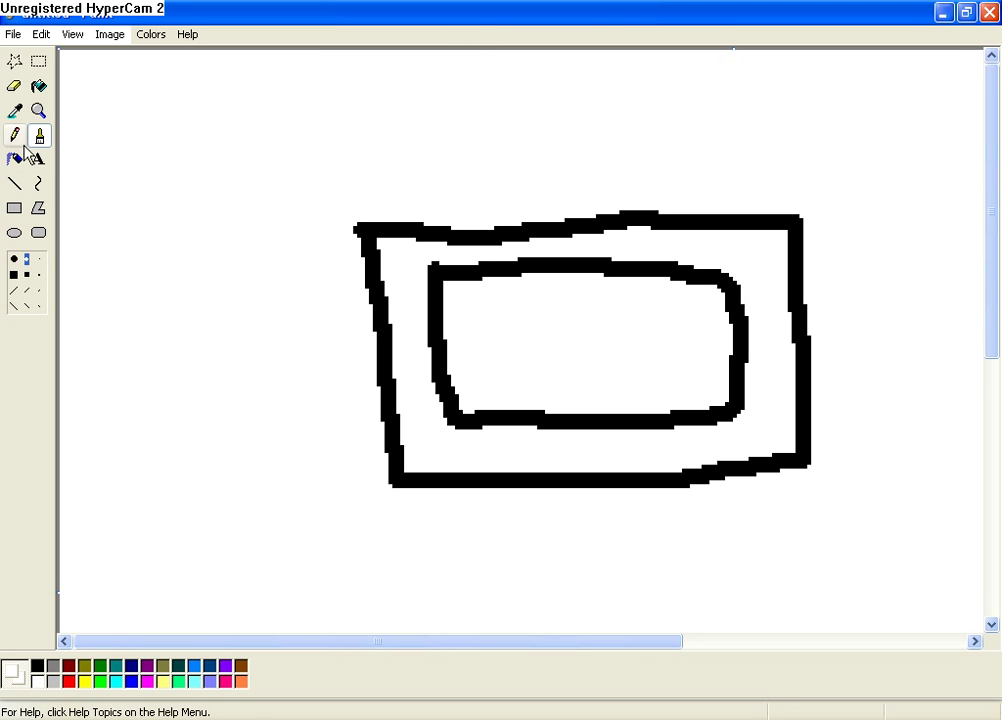
# Step: Paint a solid black block rising from the TV's top edge
pyautogui.click(35, 668)
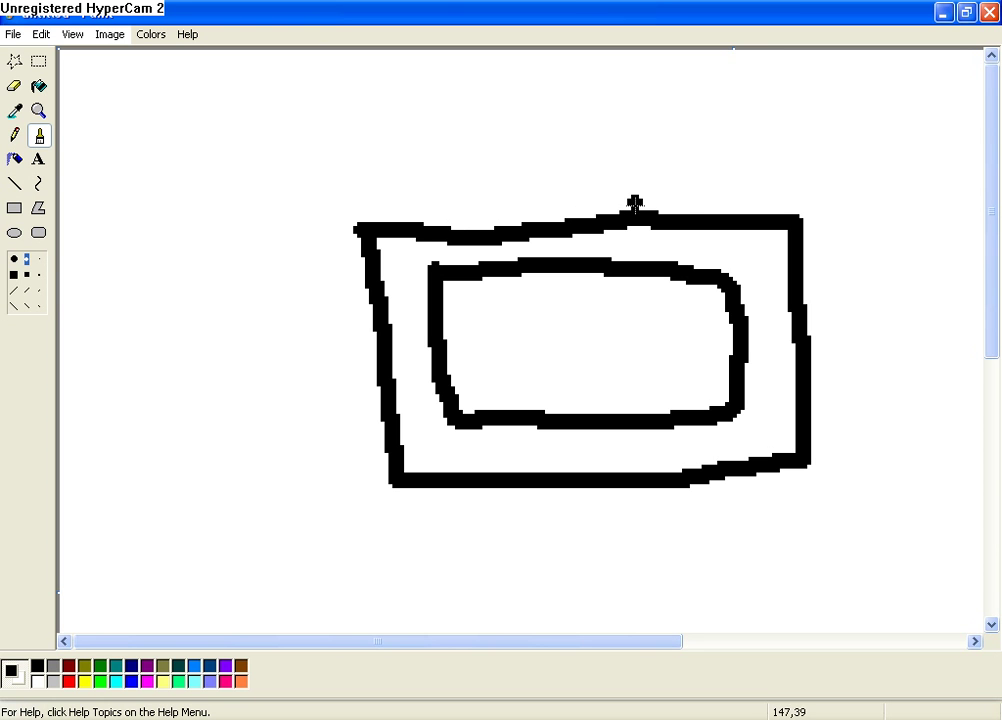
pyautogui.moveTo(640, 211)
pyautogui.mouseDown()
pyautogui.moveTo(636, 92)
pyautogui.moveTo(670, 82)
pyautogui.moveTo(696, 93)
pyautogui.moveTo(688, 212)
pyautogui.mouseUp()
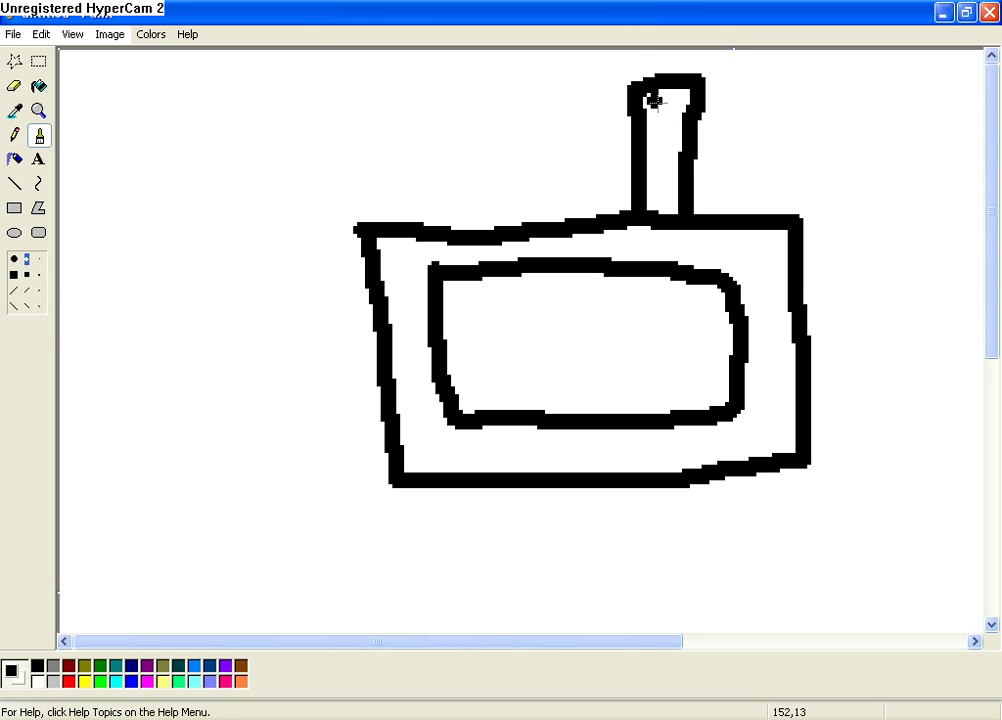
pyautogui.moveTo(653, 98)
pyautogui.mouseDown()
pyautogui.moveTo(667, 165)
pyautogui.moveTo(657, 157)
pyautogui.moveTo(670, 97)
pyautogui.moveTo(673, 129)
pyautogui.moveTo(664, 180)
pyautogui.moveTo(655, 180)
pyautogui.moveTo(678, 172)
pyautogui.moveTo(676, 193)
pyautogui.moveTo(650, 98)
pyautogui.mouseUp()
# Step: Dab a yellow dot and a dark red dot side by side on the TV's lower frame
pyautogui.click(163, 681)
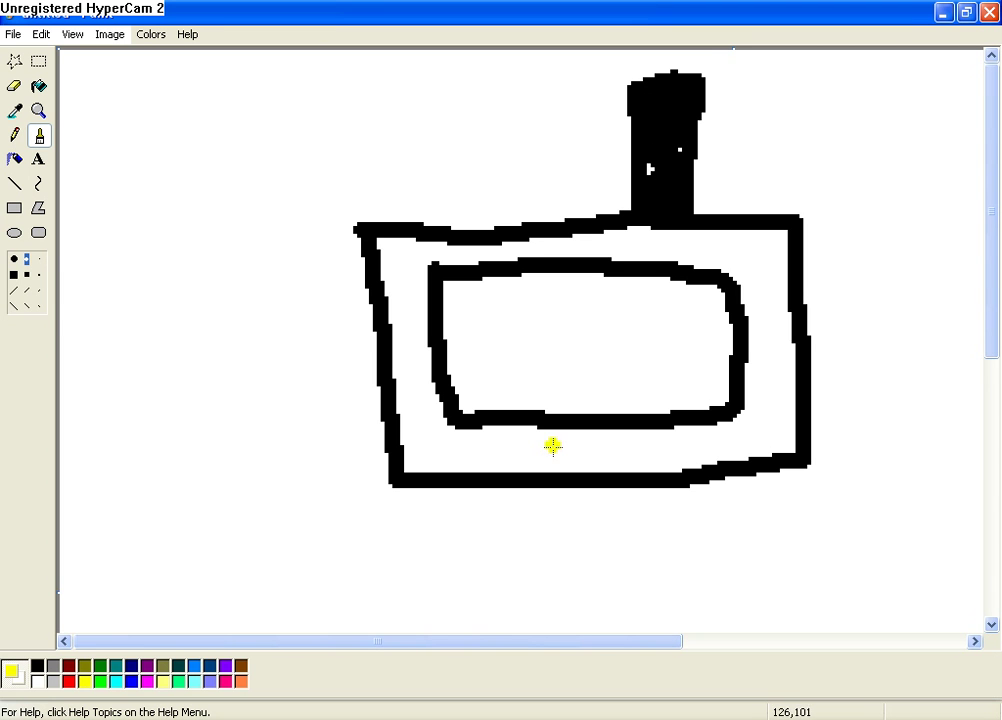
pyautogui.click(663, 453)
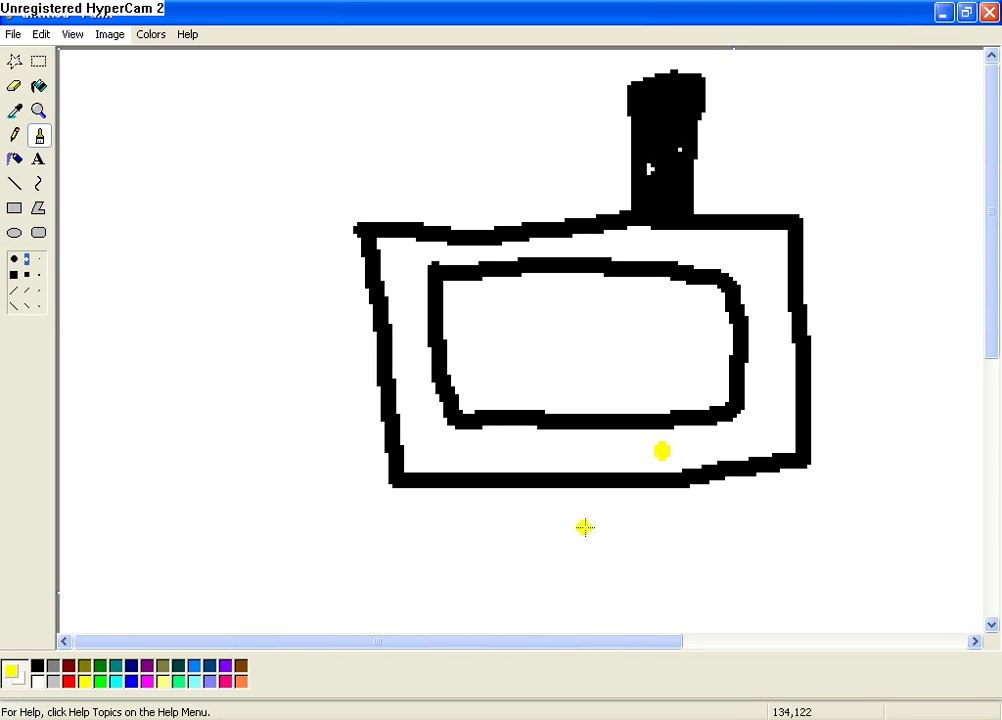
pyautogui.click(68, 665)
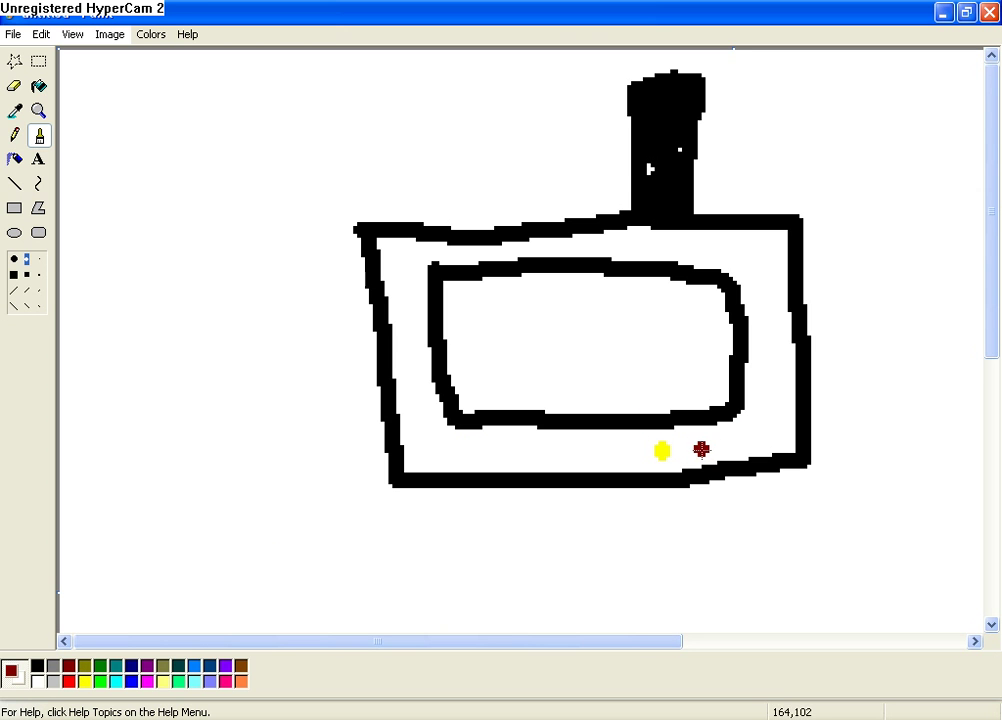
pyautogui.click(701, 450)
# Step: Draw a thin cable from the block down the right side, ending in a dark red plug dot
pyautogui.click(16, 137)
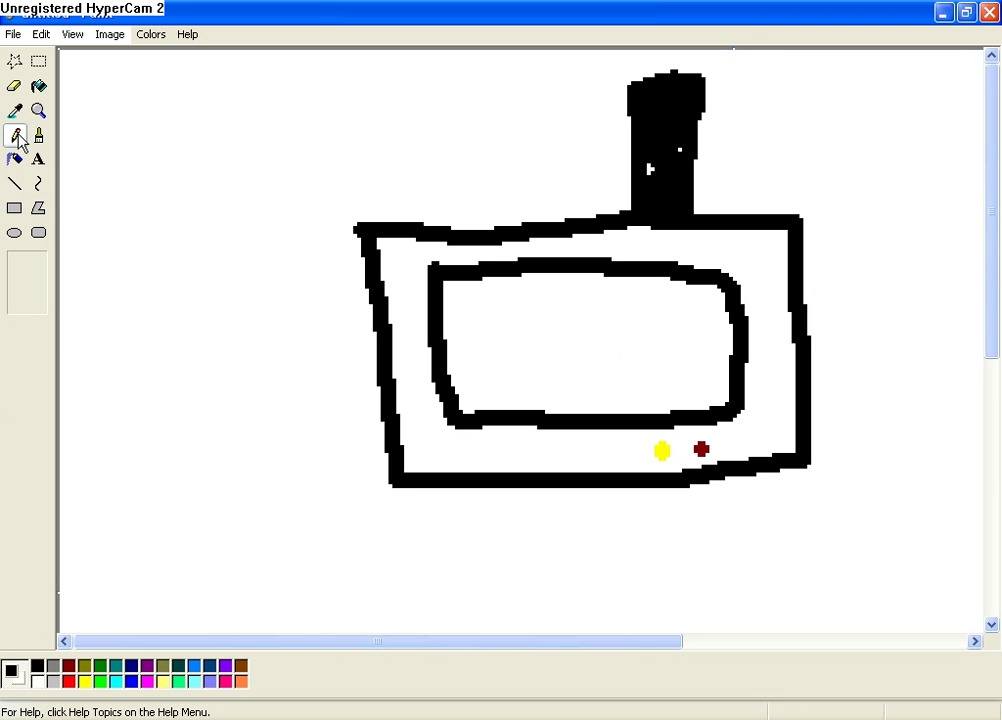
pyautogui.moveTo(709, 93)
pyautogui.mouseDown()
pyautogui.moveTo(814, 108)
pyautogui.moveTo(899, 181)
pyautogui.moveTo(920, 266)
pyautogui.moveTo(927, 406)
pyautogui.moveTo(911, 407)
pyautogui.moveTo(899, 446)
pyautogui.mouseUp()
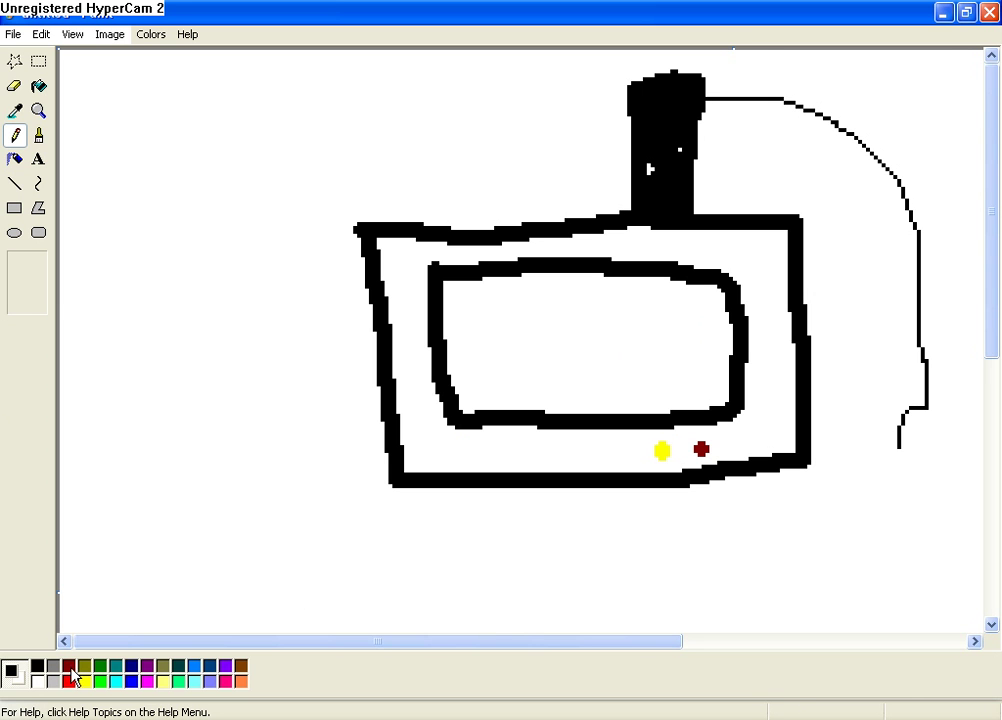
pyautogui.click(38, 135)
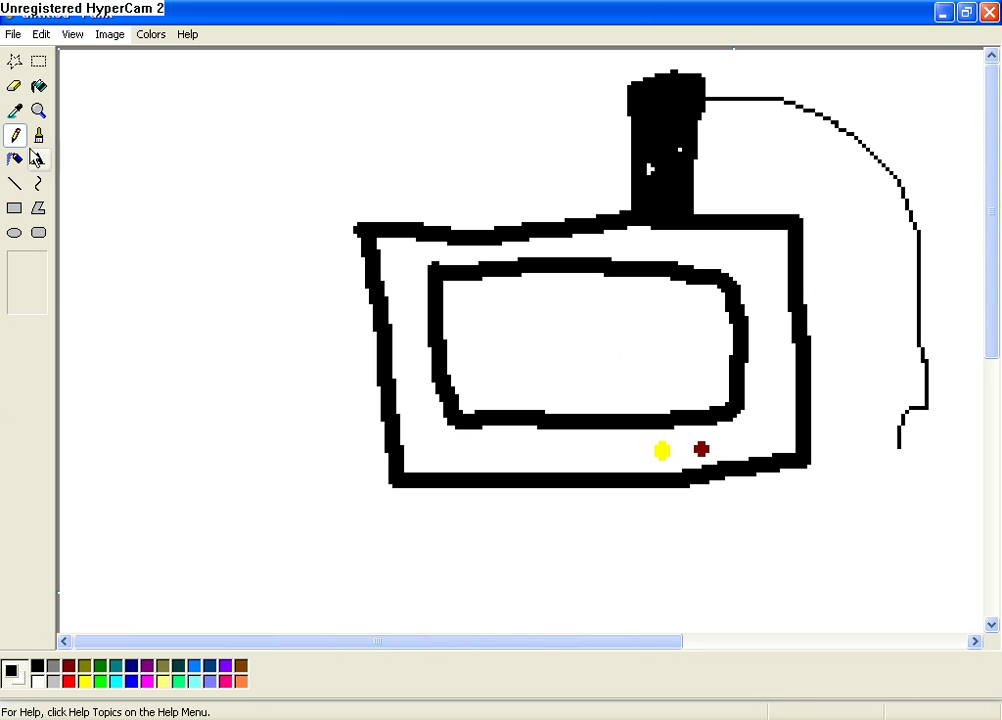
pyautogui.click(68, 665)
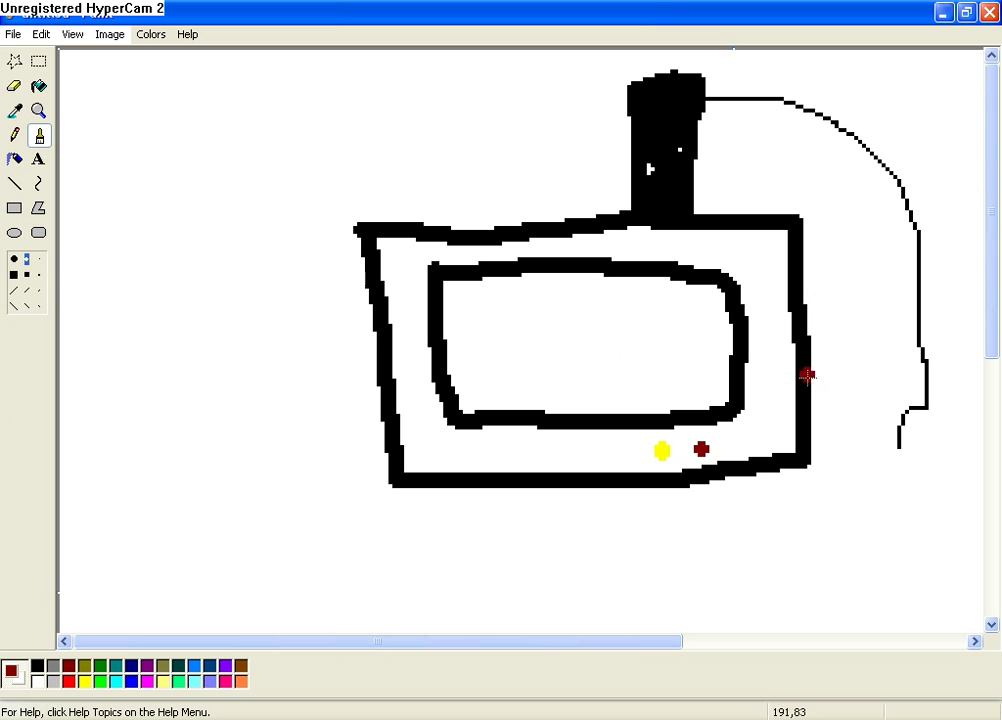
pyautogui.click(901, 445)
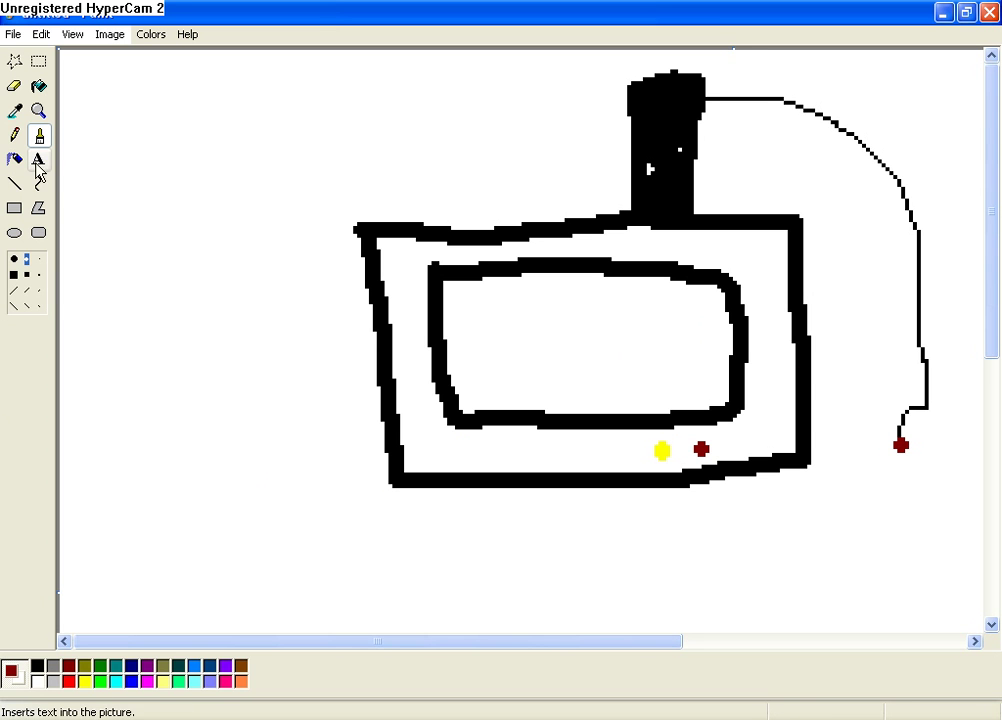
# Step: Add a black second branch off the cable's corner, tipped with a yellow plug dot
pyautogui.click(14, 135)
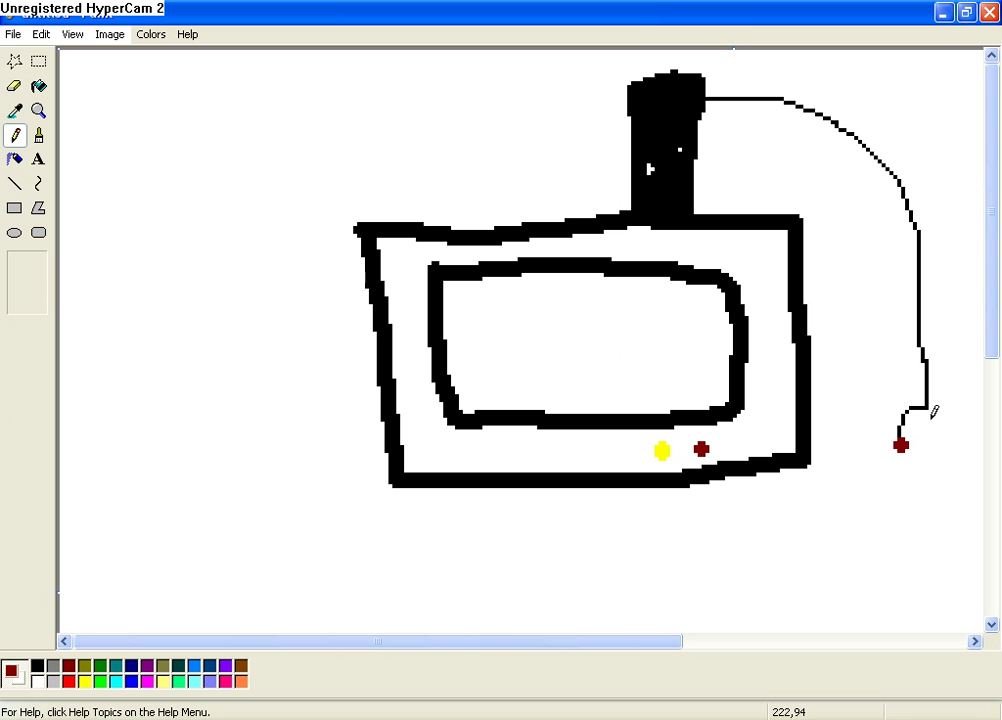
pyautogui.moveTo(930, 408); pyautogui.dragTo(953, 429)
pyautogui.hotkey('ctrl', 'z')
pyautogui.click(37, 665)
pyautogui.moveTo(929, 409)
pyautogui.mouseDown()
pyautogui.moveTo(945, 412)
pyautogui.moveTo(948, 440)
pyautogui.mouseUp()
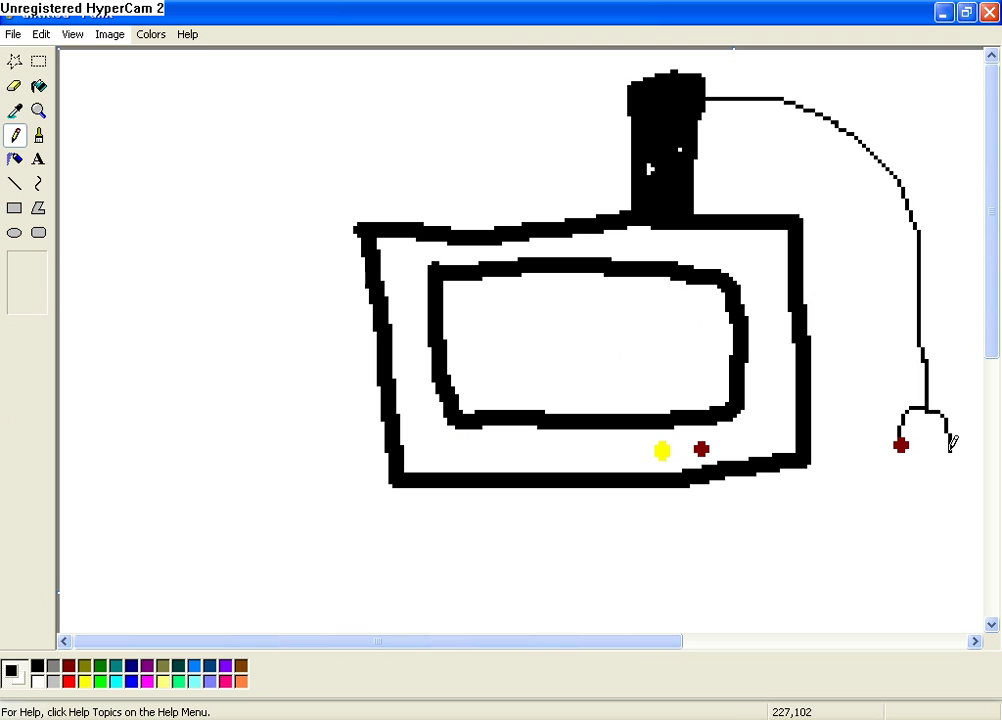
pyautogui.click(83, 683)
pyautogui.click(38, 135)
pyautogui.click(948, 453)
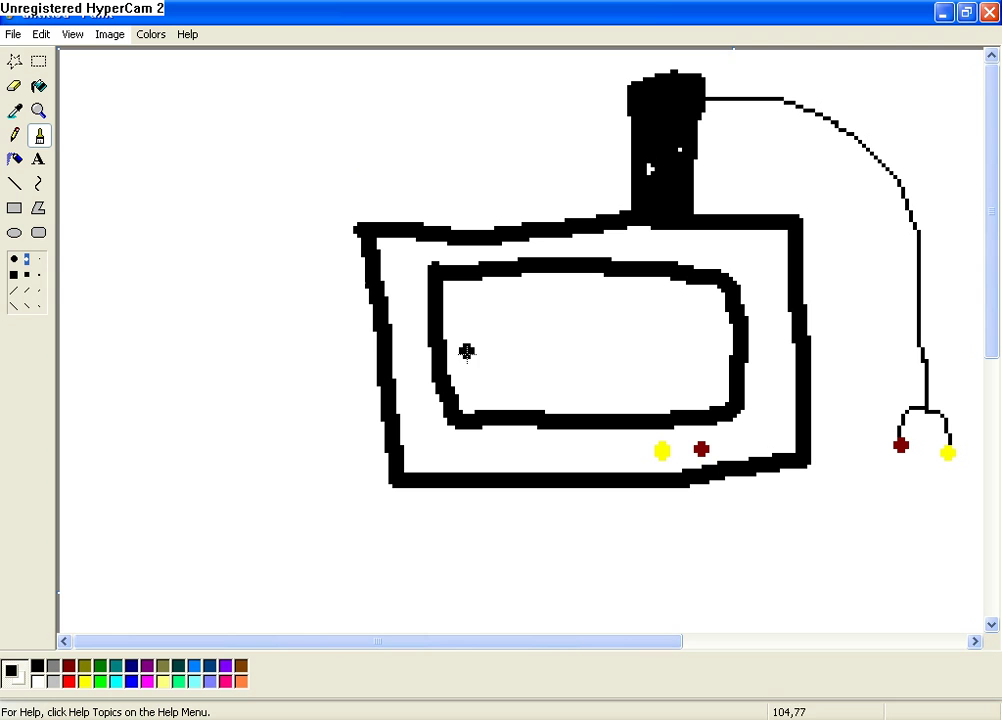
# Step: Draw thin wires from the TV's yellow and red dots down to an outlined box at lower right
pyautogui.click(17, 140)
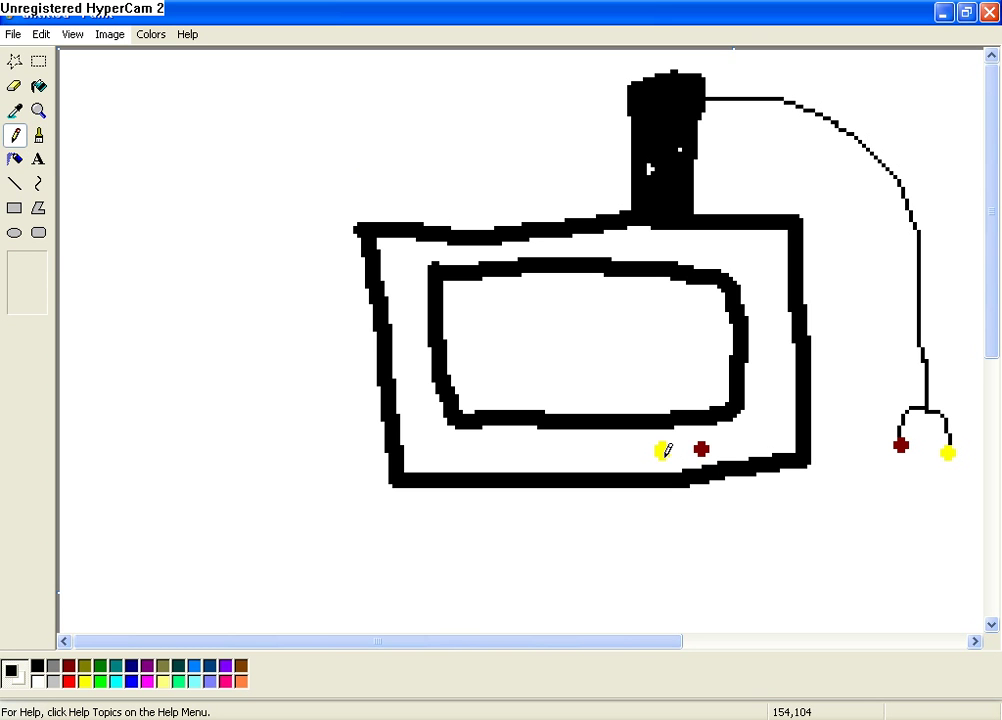
pyautogui.moveTo(663, 456)
pyautogui.mouseDown()
pyautogui.moveTo(698, 513)
pyautogui.moveTo(755, 528)
pyautogui.mouseUp()
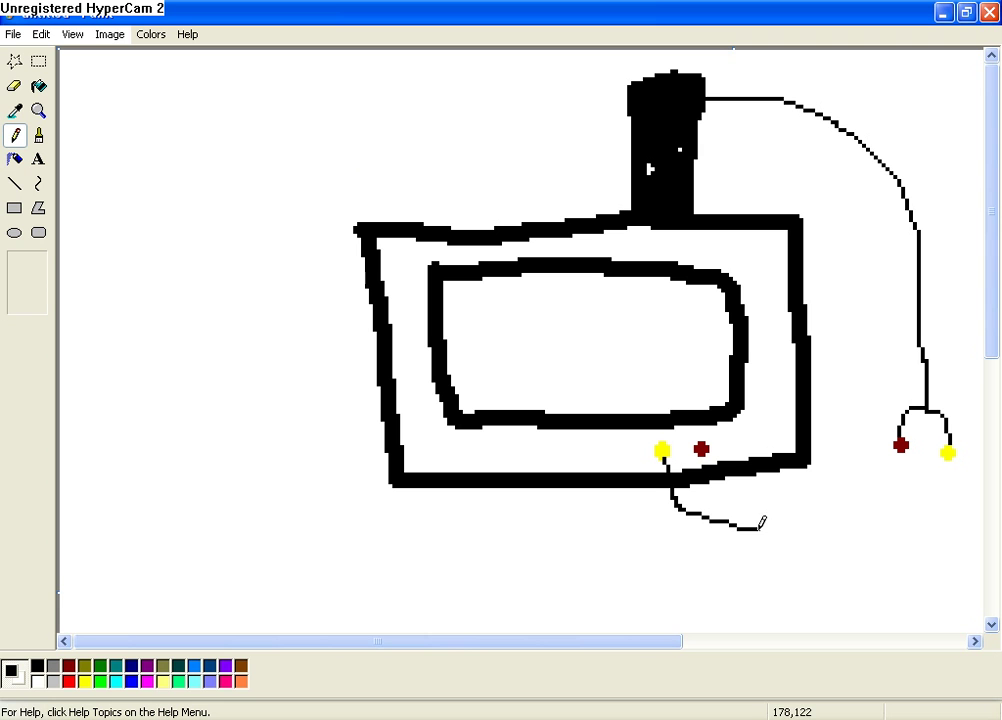
pyautogui.moveTo(703, 454)
pyautogui.mouseDown()
pyautogui.moveTo(760, 527)
pyautogui.moveTo(848, 522)
pyautogui.mouseUp()
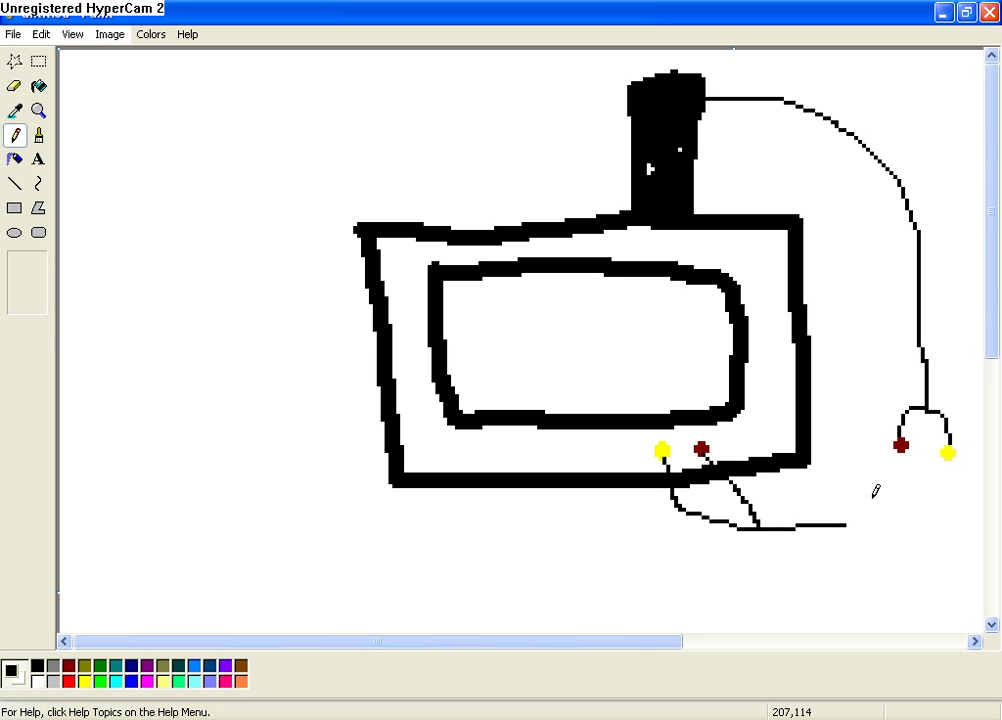
pyautogui.moveTo(872, 500)
pyautogui.mouseDown()
pyautogui.moveTo(846, 478)
pyautogui.moveTo(862, 467)
pyautogui.moveTo(925, 482)
pyautogui.moveTo(953, 510)
pyautogui.moveTo(930, 527)
pyautogui.moveTo(879, 498)
pyautogui.mouseUp()
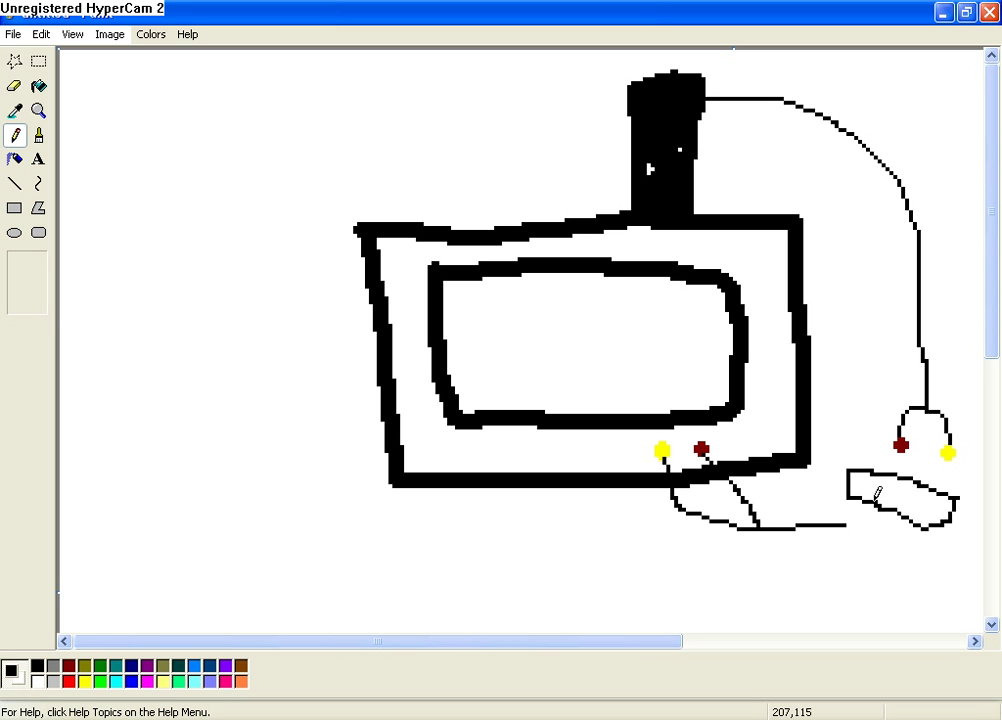
# Step: Put a dark red dot on the new box and thicken the splitter's right edge in black
pyautogui.click(69, 665)
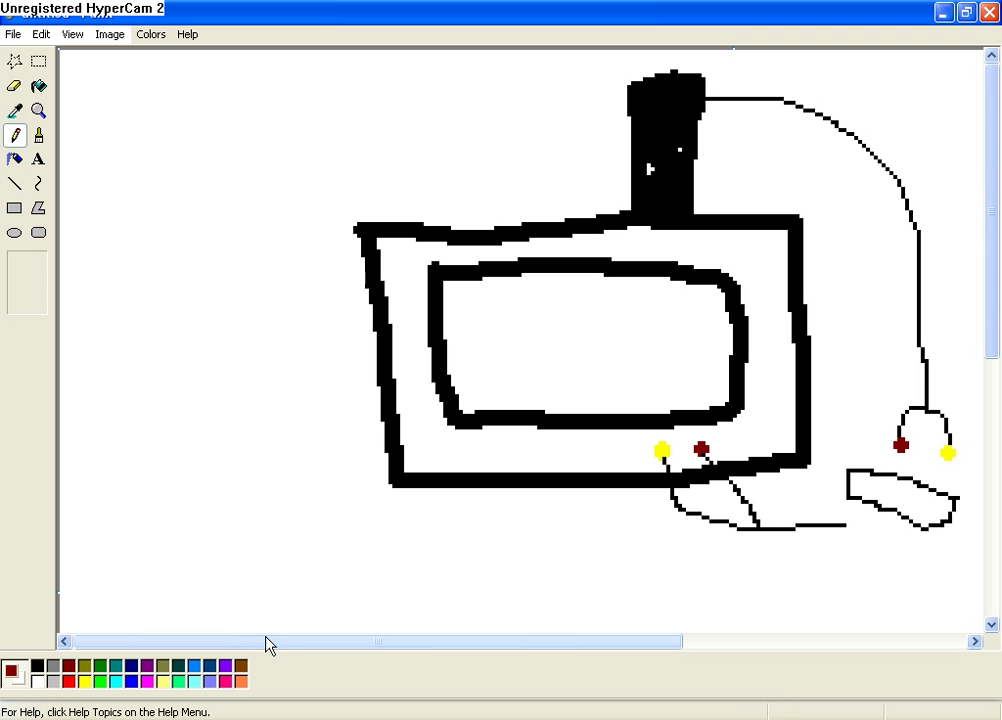
pyautogui.click(38, 135)
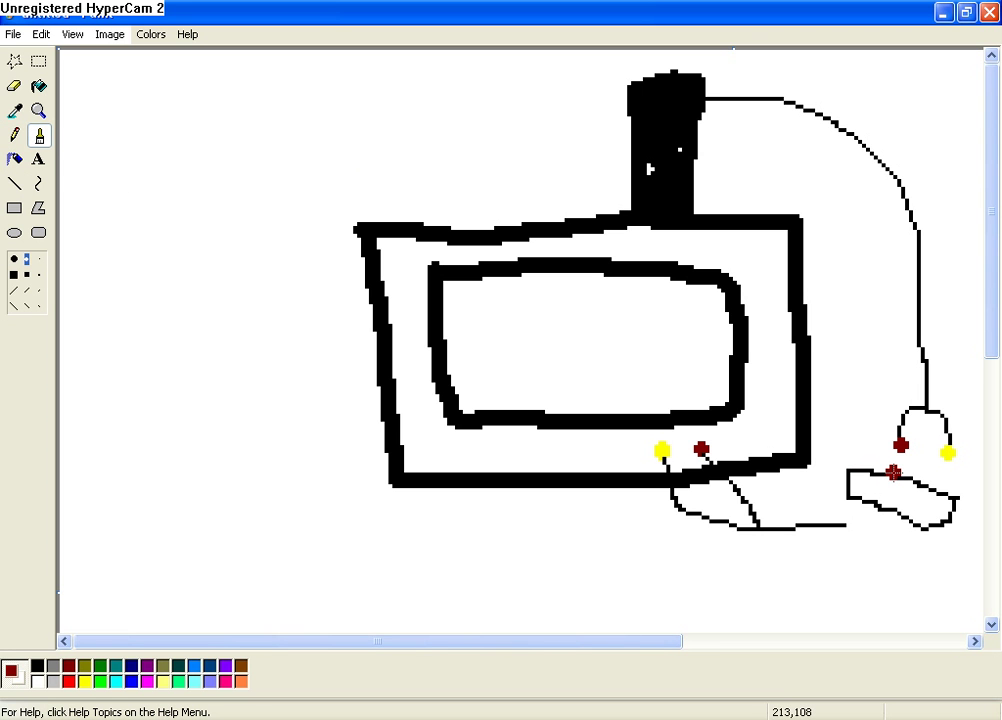
pyautogui.click(889, 472)
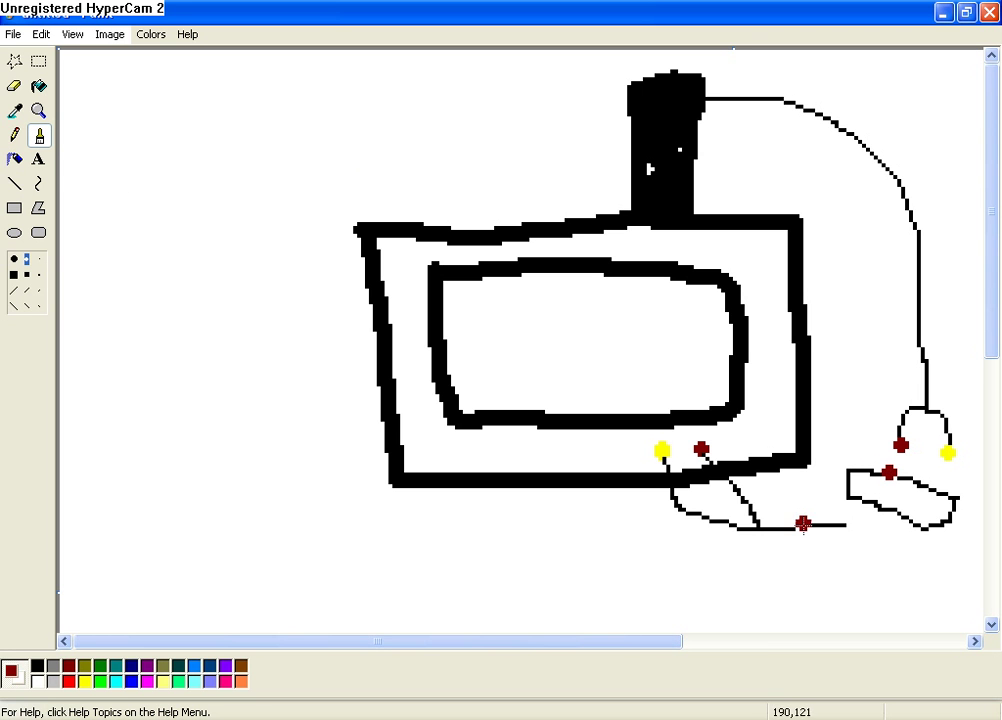
pyautogui.click(85, 681)
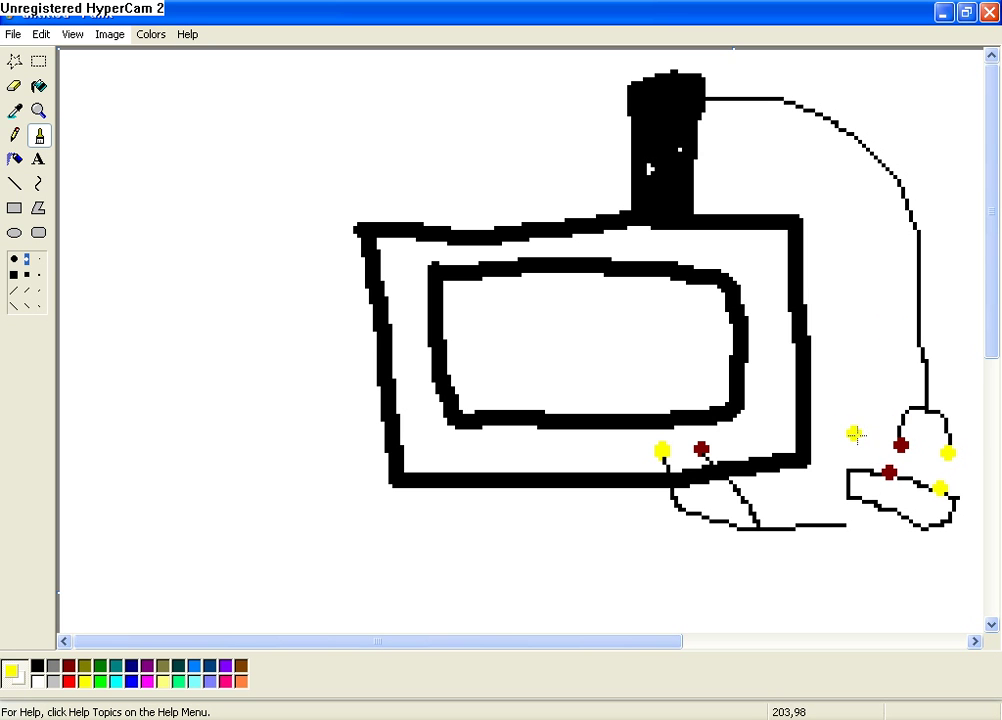
pyautogui.click(37, 665)
pyautogui.click(14, 135)
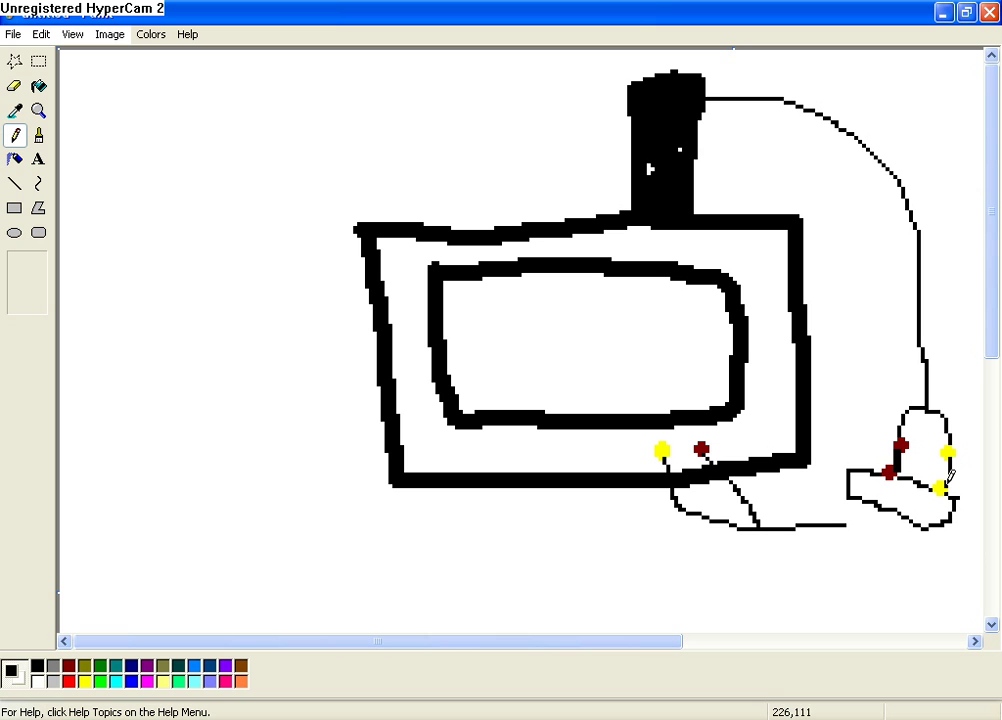
pyautogui.moveTo(949, 481); pyautogui.dragTo(947, 460)
# Step: Dab a dark red dot on the splitter and a yellow dot on its bottom edge
pyautogui.click(68, 665)
pyautogui.click(37, 138)
pyautogui.click(869, 503)
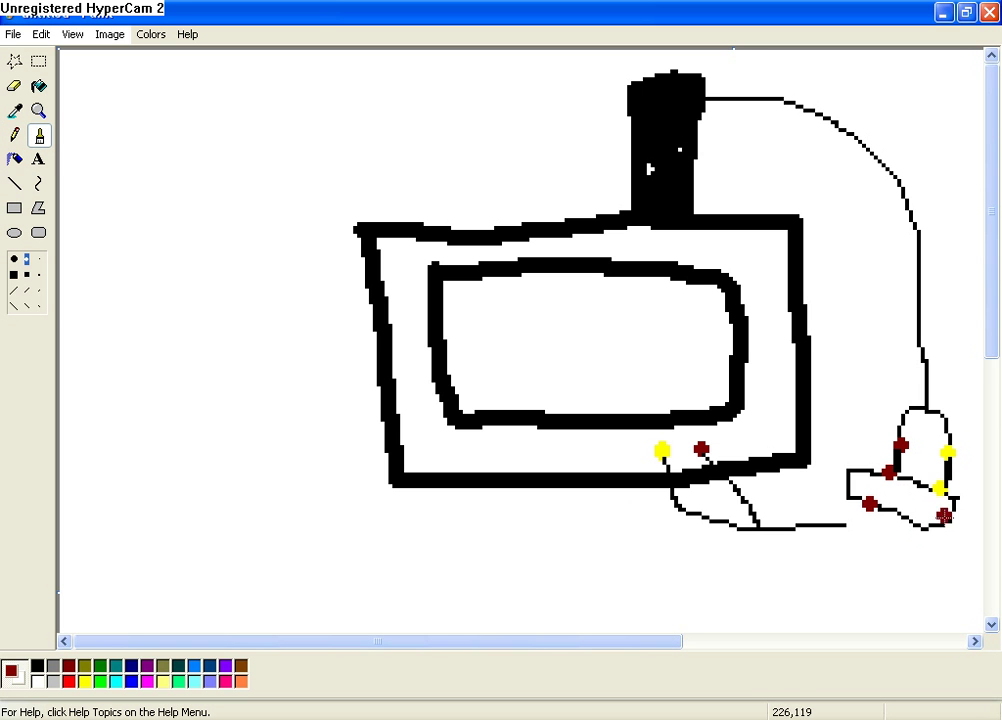
pyautogui.click(86, 683)
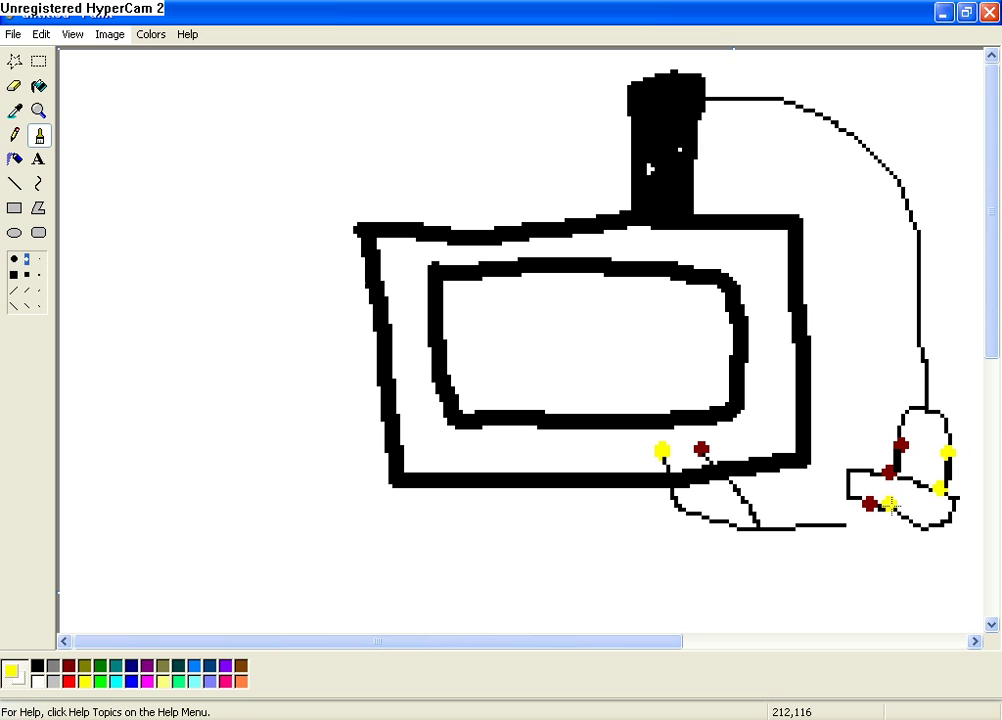
pyautogui.click(913, 524)
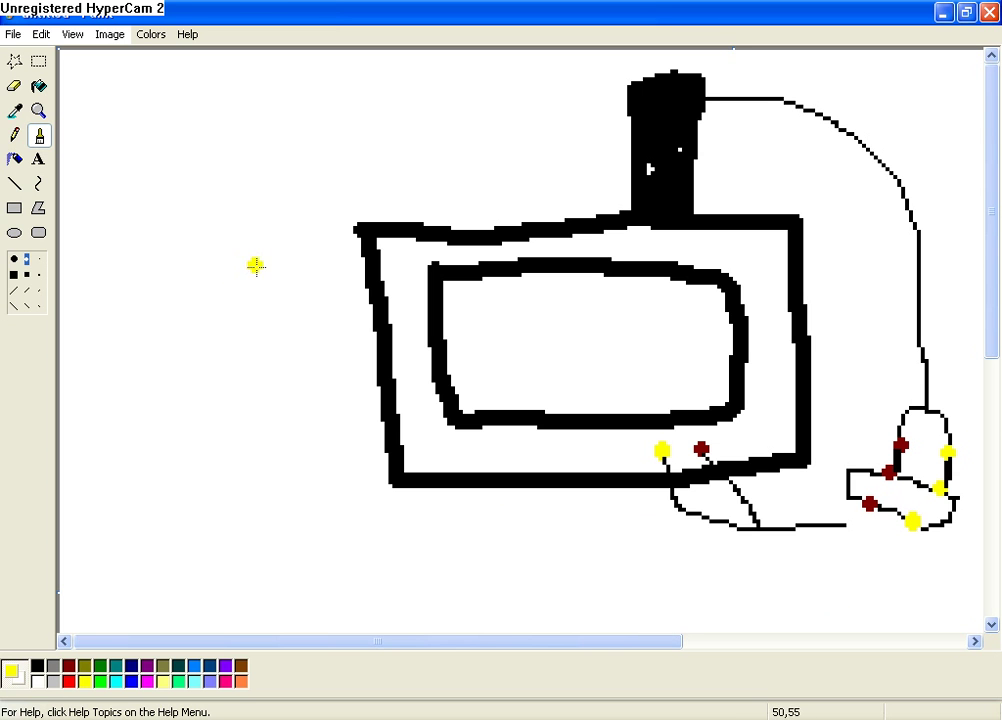
# Step: Draw short black cable stubs along the splitter's bottom and below the yellow dot
pyautogui.click(15, 135)
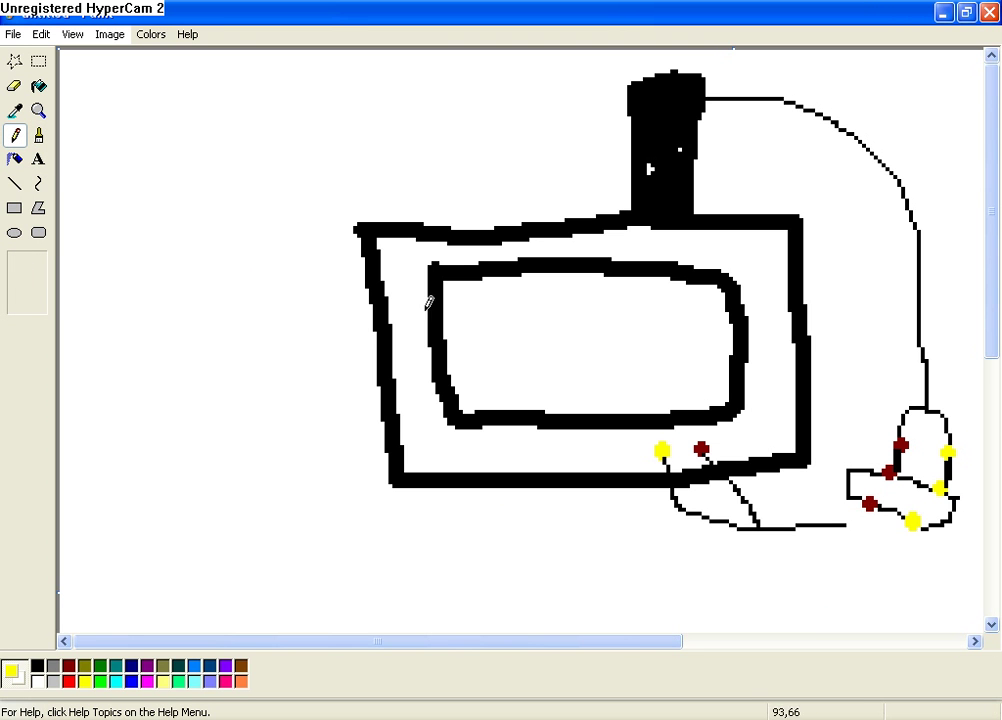
pyautogui.click(37, 665)
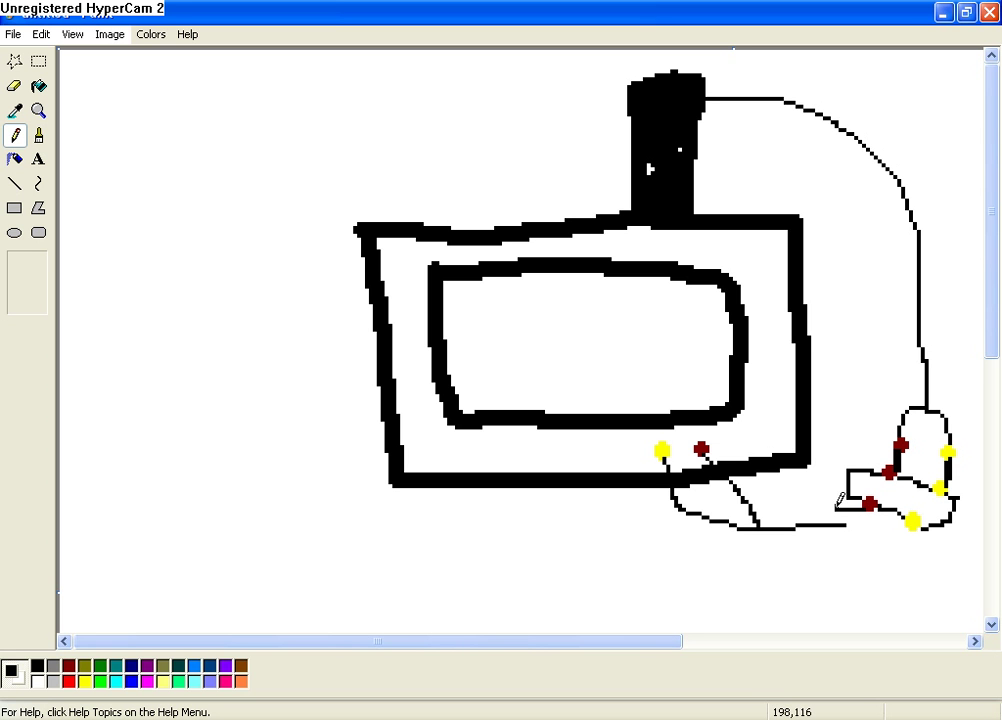
pyautogui.moveTo(836, 508)
pyautogui.mouseDown()
pyautogui.moveTo(892, 514)
pyautogui.moveTo(868, 529)
pyautogui.mouseUp()
pyautogui.moveTo(898, 531); pyautogui.dragTo(916, 539)
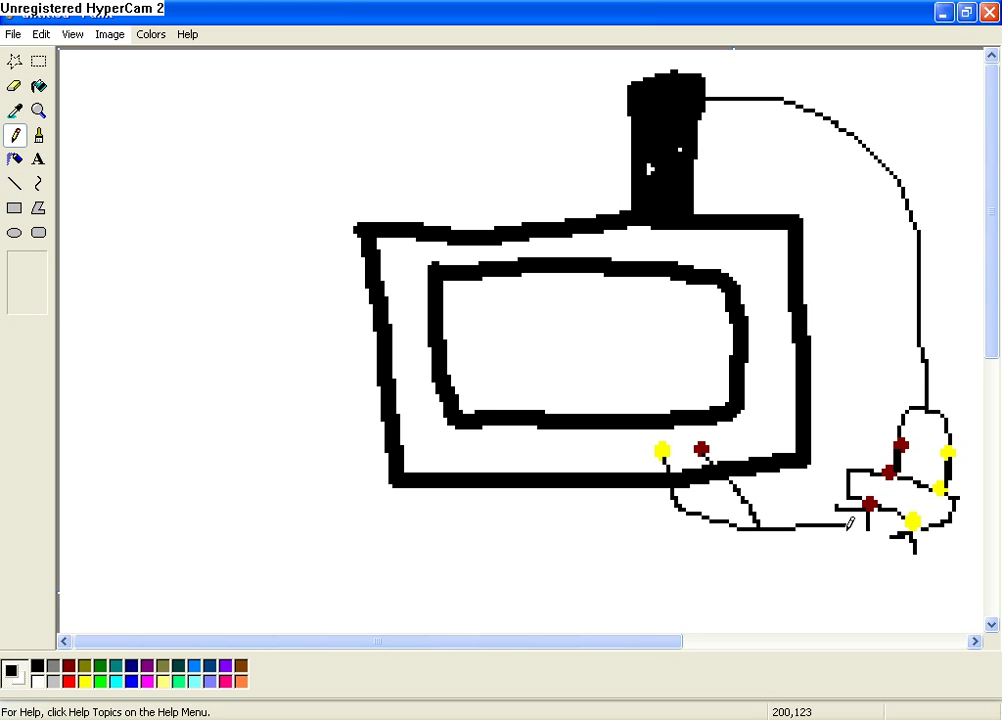
# Step: Add a bright red connector dot beside the splitter, then return to the black pencil
pyautogui.click(68, 681)
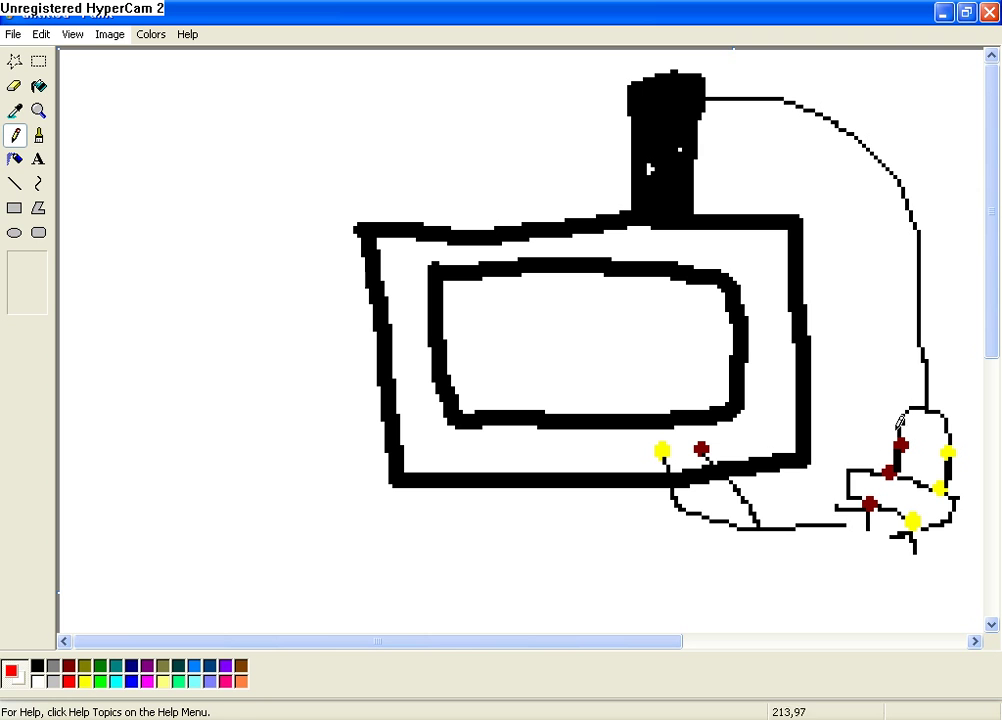
pyautogui.click(38, 135)
pyautogui.click(838, 511)
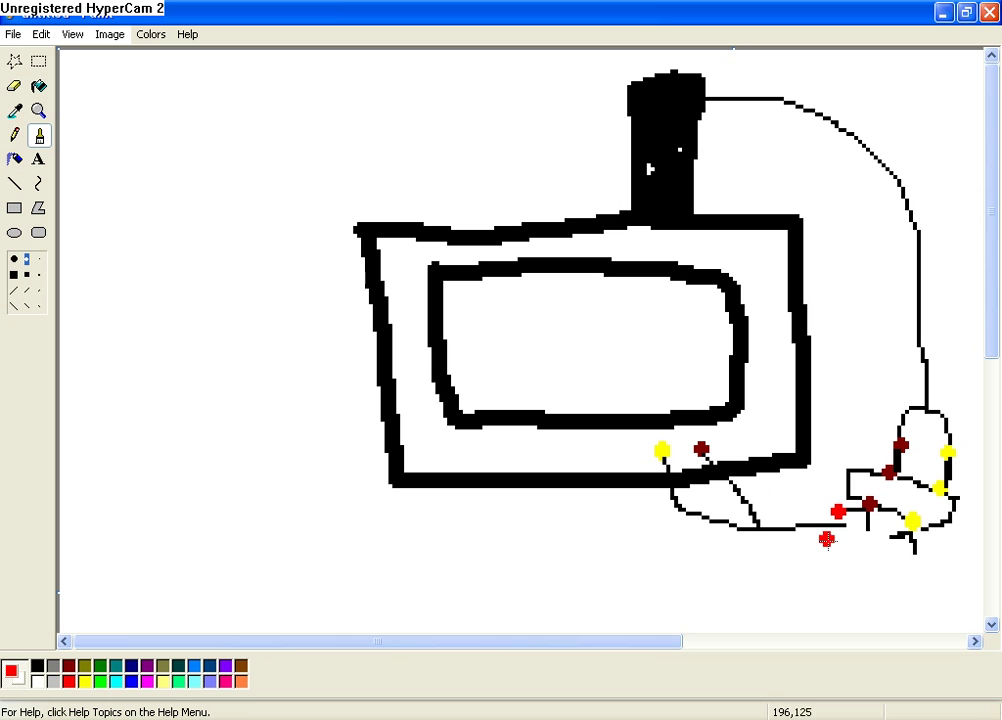
pyautogui.click(37, 665)
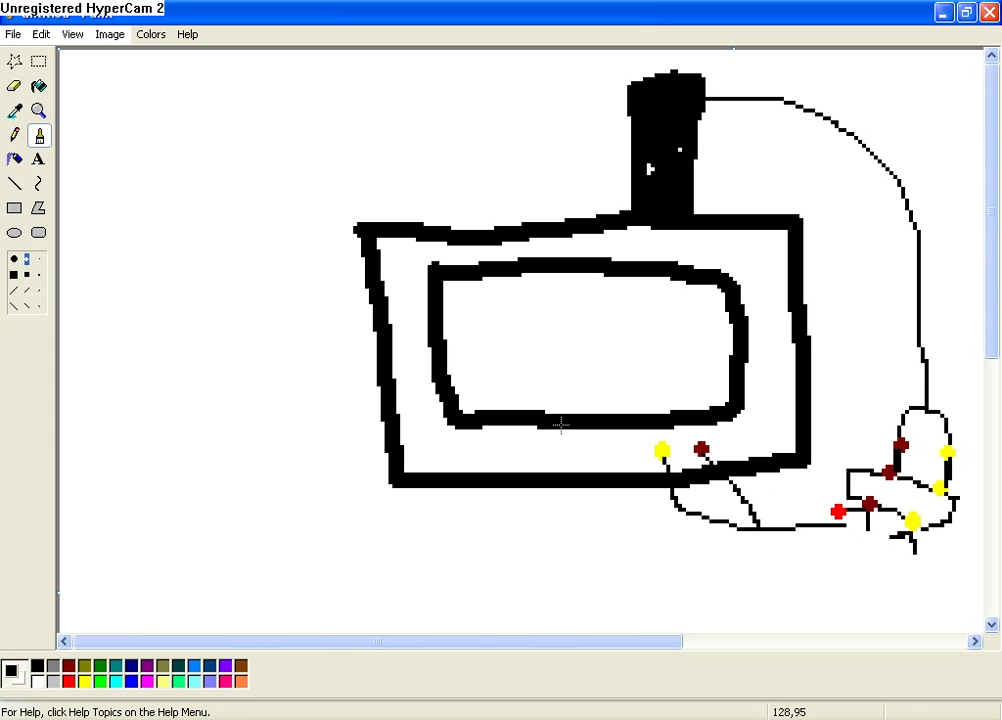
pyautogui.click(16, 135)
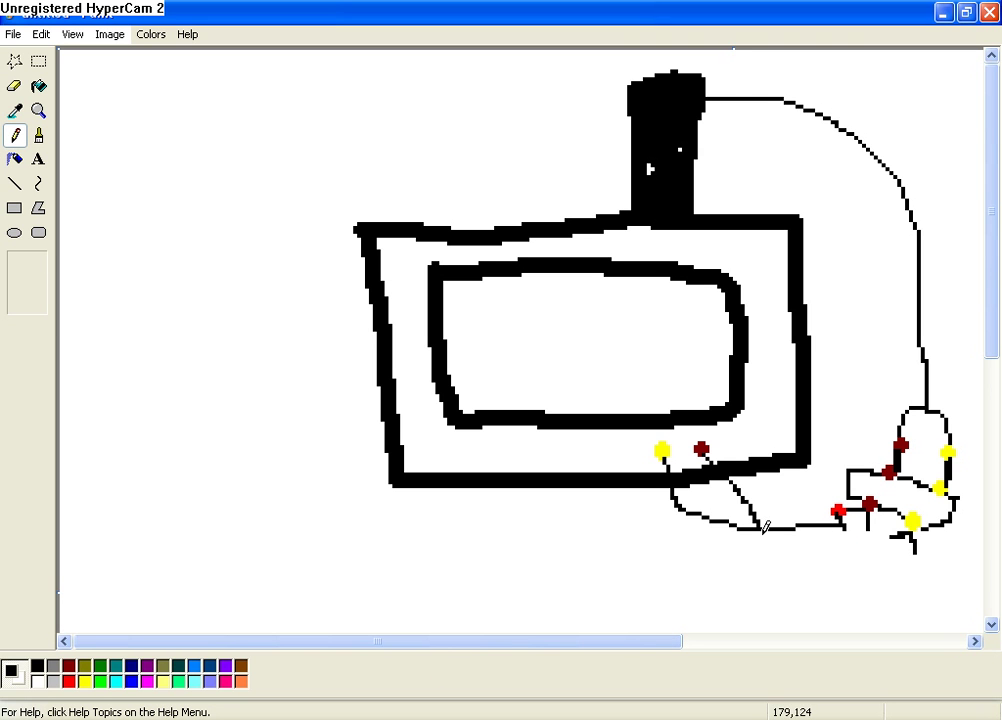
# Step: Draw a cable from the TV base to the splitter, a box below the TV, and its cable up to the splitter
pyautogui.moveTo(762, 524)
pyautogui.mouseDown()
pyautogui.moveTo(784, 550)
pyautogui.moveTo(889, 534)
pyautogui.mouseUp()
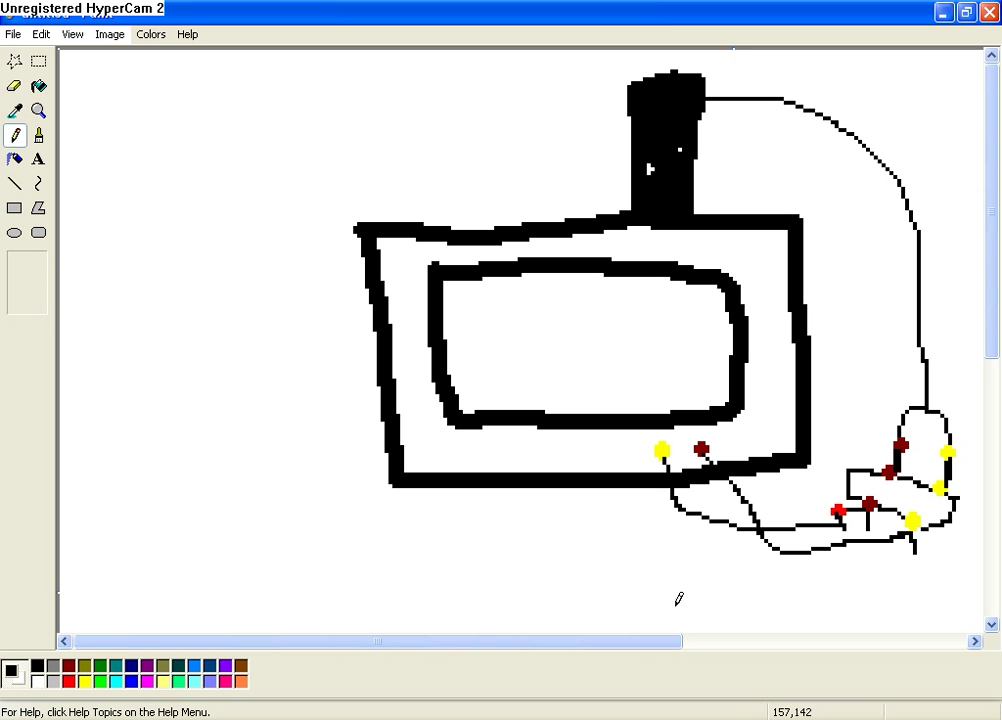
pyautogui.moveTo(678, 598)
pyautogui.mouseDown()
pyautogui.moveTo(689, 557)
pyautogui.moveTo(735, 555)
pyautogui.moveTo(760, 587)
pyautogui.moveTo(747, 614)
pyautogui.moveTo(679, 602)
pyautogui.mouseUp()
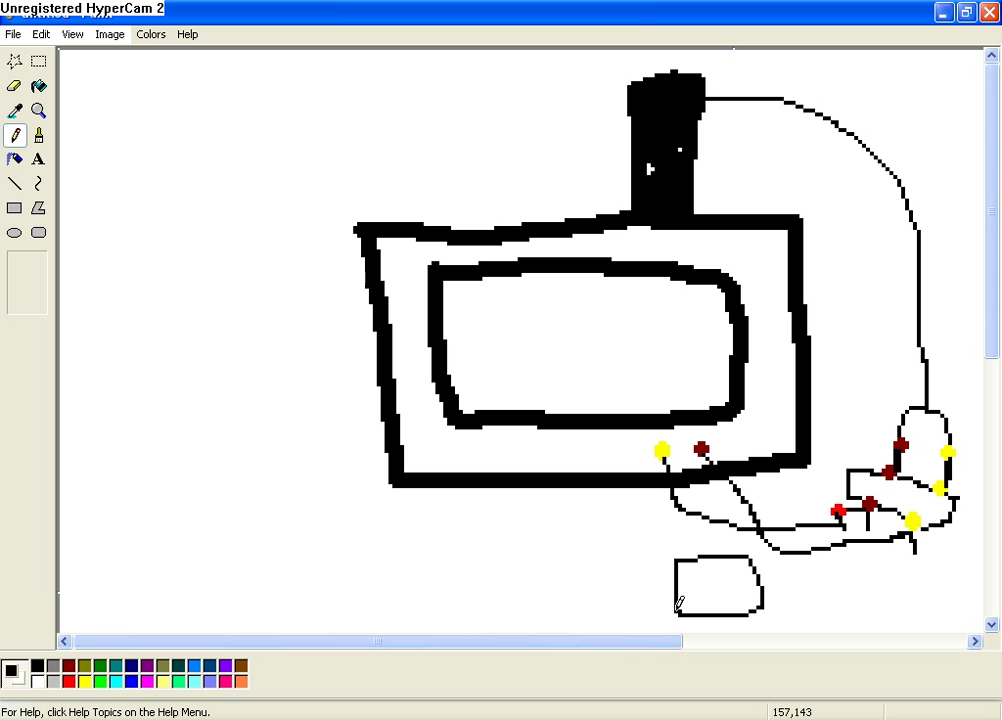
pyautogui.moveTo(766, 588)
pyautogui.mouseDown()
pyautogui.moveTo(841, 588)
pyautogui.moveTo(887, 574)
pyautogui.moveTo(867, 507)
pyautogui.mouseUp()
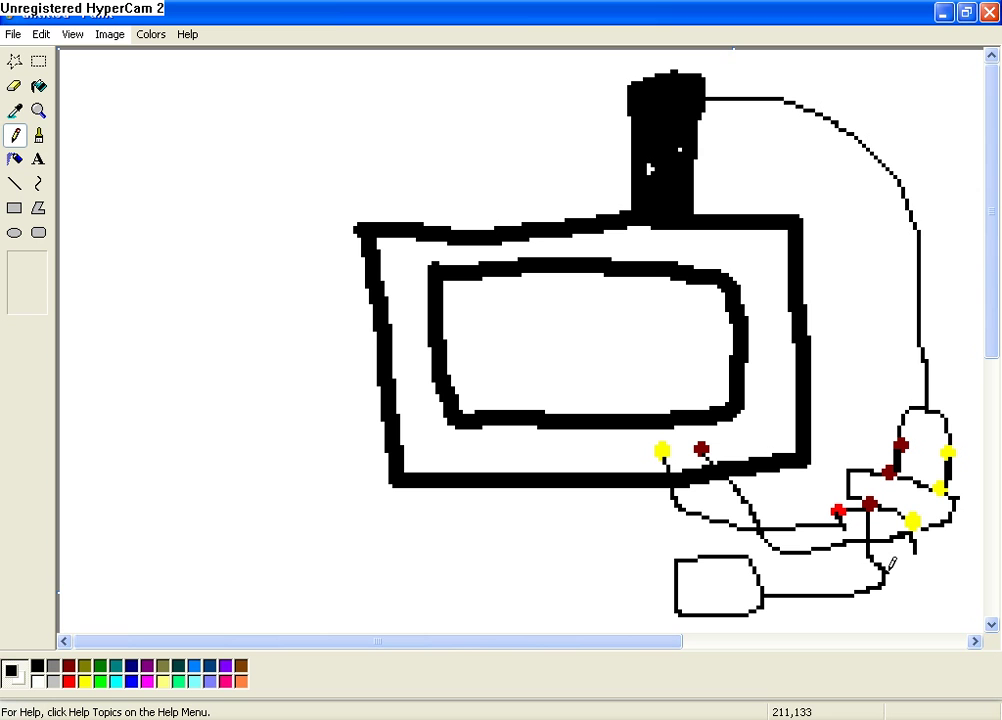
pyautogui.moveTo(891, 563); pyautogui.dragTo(923, 539)
# Step: Hand-letter 'VCR' at lower left and sketch a tape inside the lower box
pyautogui.moveTo(190, 513)
pyautogui.mouseDown()
pyautogui.moveTo(257, 569)
pyautogui.moveTo(257, 488)
pyautogui.mouseUp()
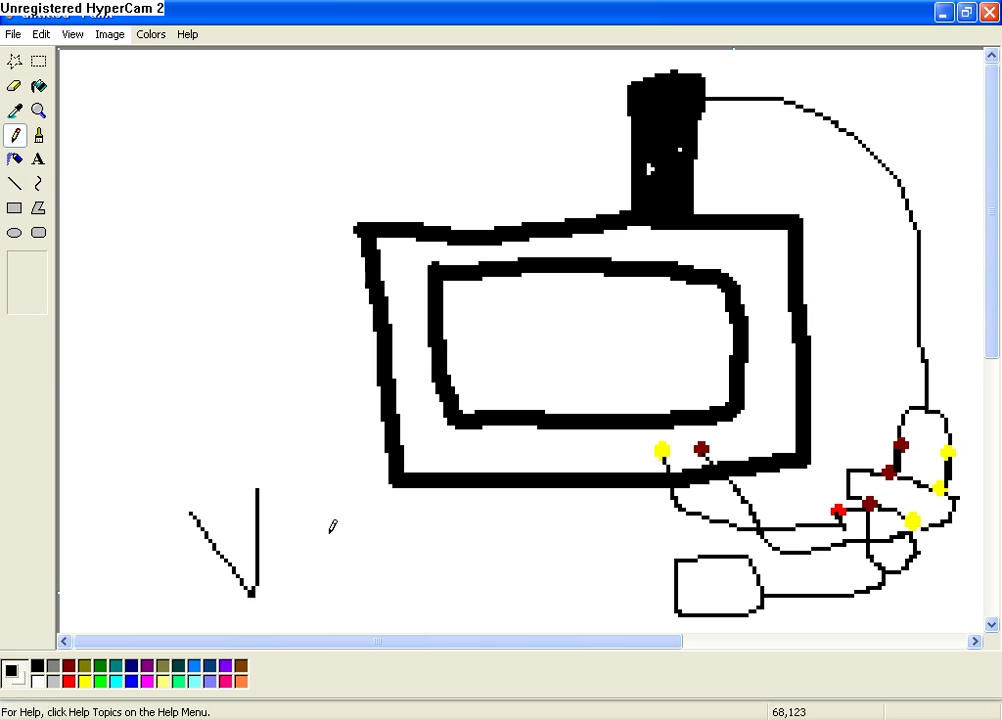
pyautogui.moveTo(329, 521); pyautogui.dragTo(354, 596)
pyautogui.moveTo(394, 531); pyautogui.dragTo(410, 610)
pyautogui.moveTo(396, 533)
pyautogui.mouseDown()
pyautogui.moveTo(441, 548)
pyautogui.moveTo(499, 611)
pyautogui.mouseUp()
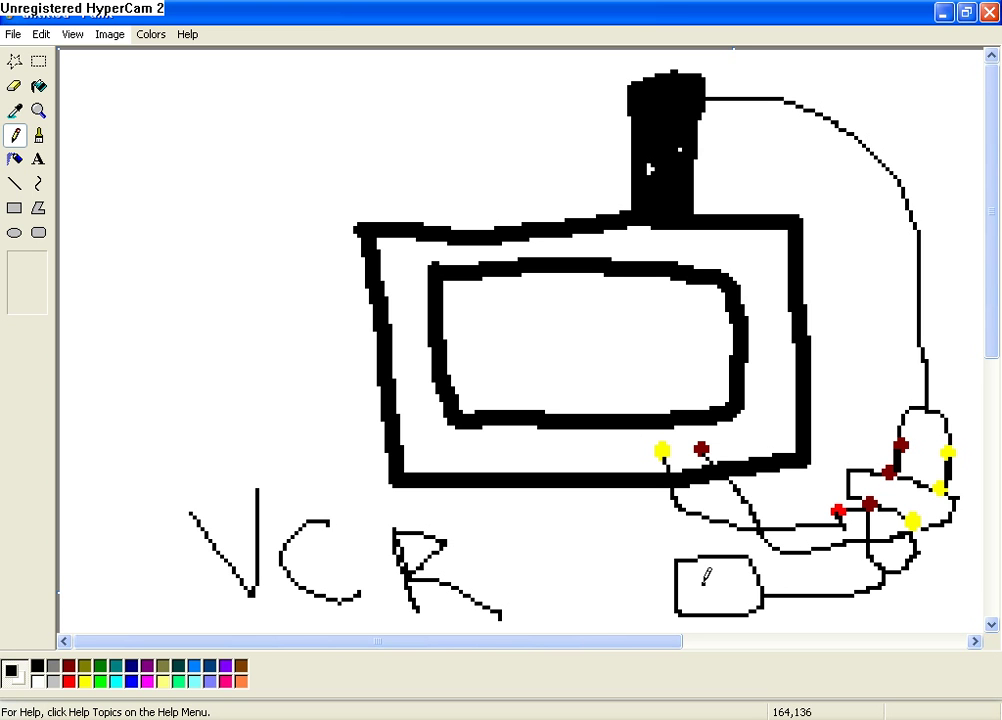
pyautogui.moveTo(707, 577)
pyautogui.mouseDown()
pyautogui.moveTo(702, 590)
pyautogui.moveTo(705, 572)
pyautogui.mouseUp()
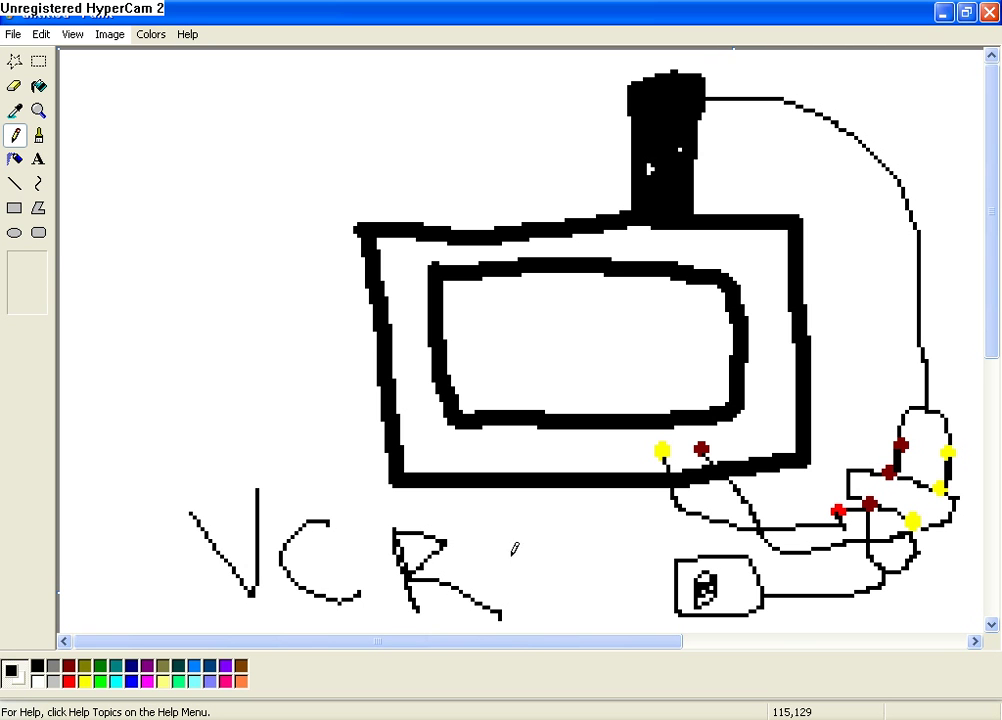
# Step: Write 'AV OUT' at upper left and draw a loop around it
pyautogui.moveTo(97, 333)
pyautogui.mouseDown()
pyautogui.moveTo(160, 263)
pyautogui.moveTo(191, 342)
pyautogui.mouseUp()
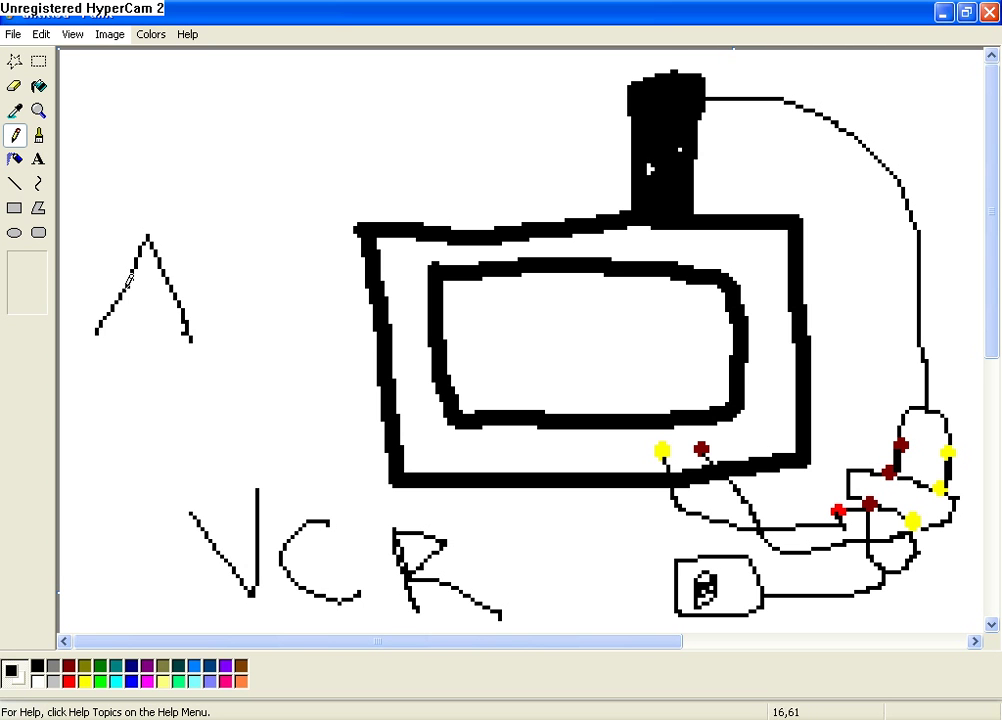
pyautogui.moveTo(115, 287); pyautogui.dragTo(172, 287)
pyautogui.moveTo(289, 224); pyautogui.dragTo(205, 345)
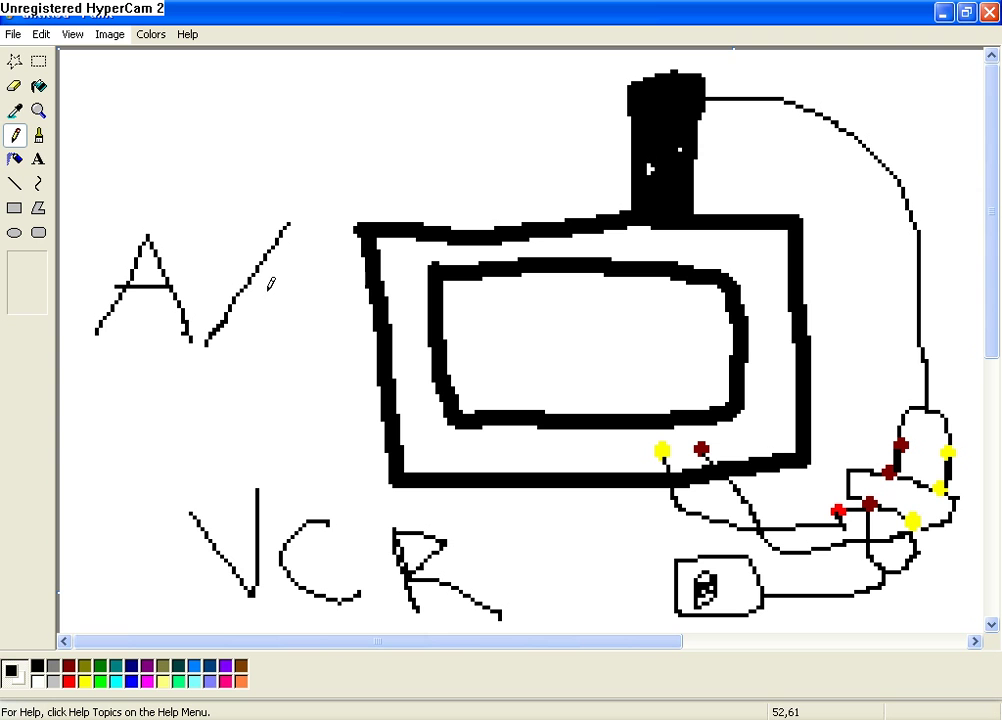
pyautogui.moveTo(262, 289)
pyautogui.mouseDown()
pyautogui.moveTo(281, 344)
pyautogui.moveTo(325, 263)
pyautogui.mouseUp()
pyautogui.moveTo(146, 384)
pyautogui.mouseDown()
pyautogui.moveTo(130, 383)
pyautogui.moveTo(228, 396)
pyautogui.moveTo(282, 443)
pyautogui.moveTo(300, 407)
pyautogui.mouseUp()
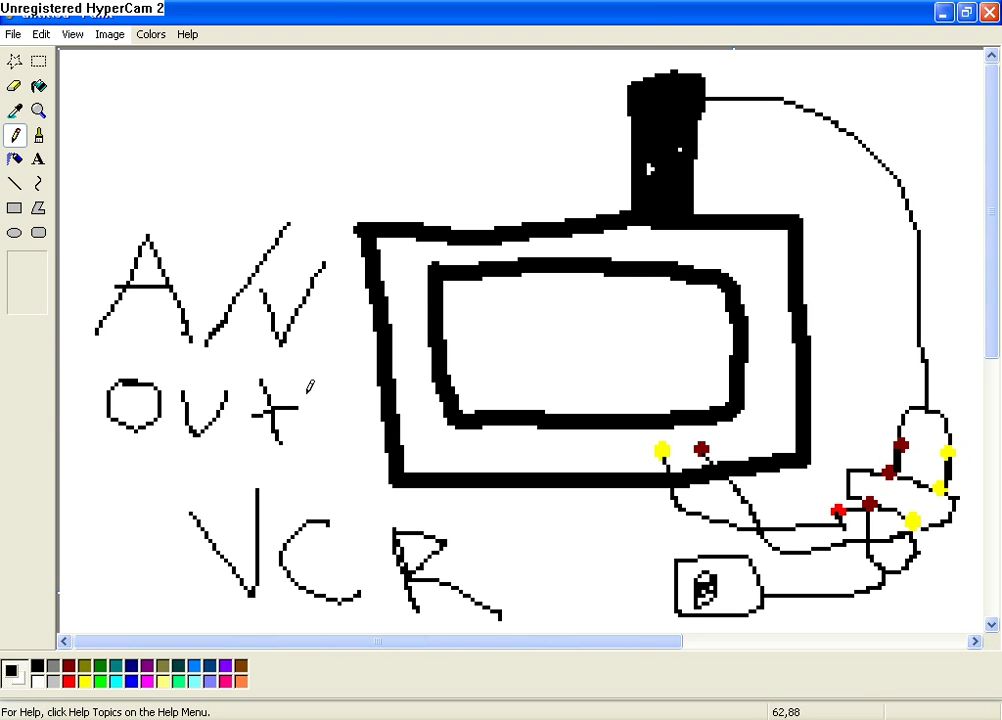
pyautogui.moveTo(176, 202)
pyautogui.mouseDown()
pyautogui.moveTo(167, 130)
pyautogui.moveTo(163, 155)
pyautogui.mouseUp()
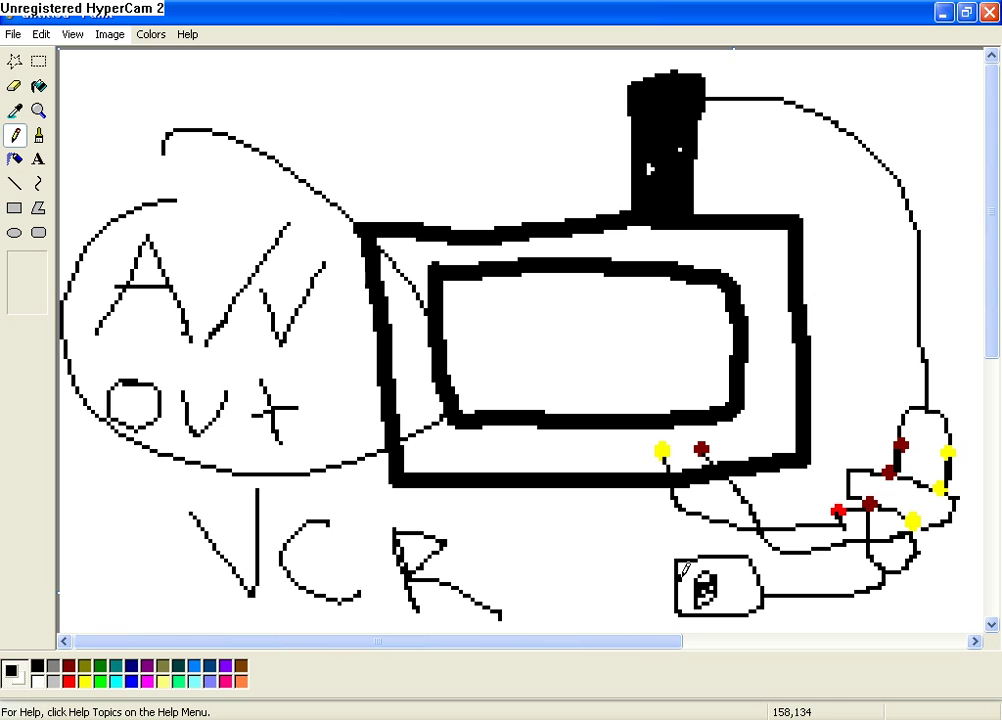
# Step: Draw a plugged cable leading left from the tape box toward the VCR label
pyautogui.moveTo(682, 575); pyautogui.dragTo(559, 560)
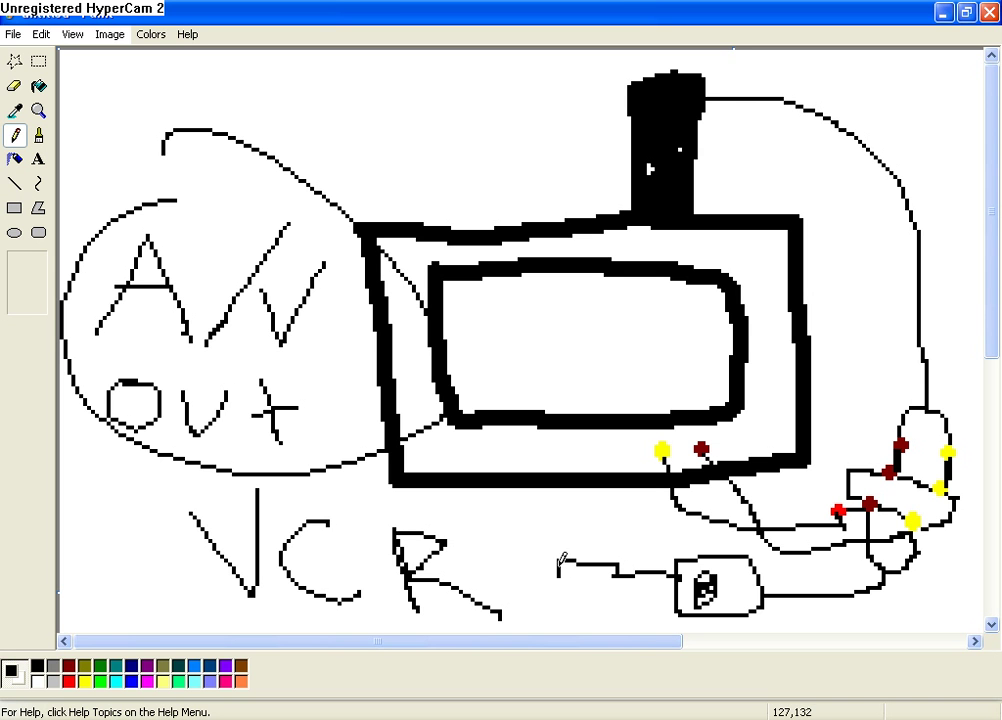